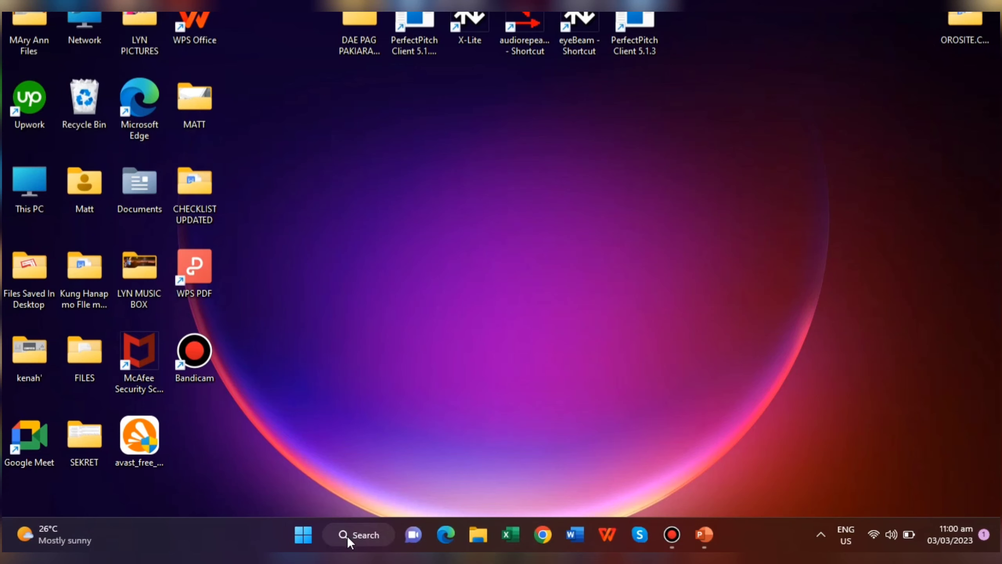
Step: Search Windows for 'powerpoint' so the PowerPoint app appears as the best match
click(349, 531)
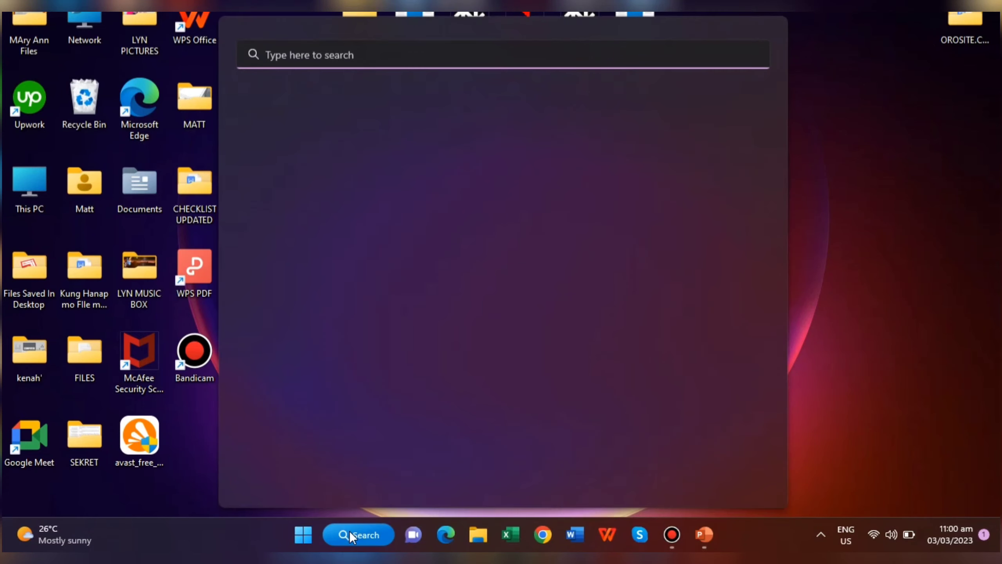
text(PO)
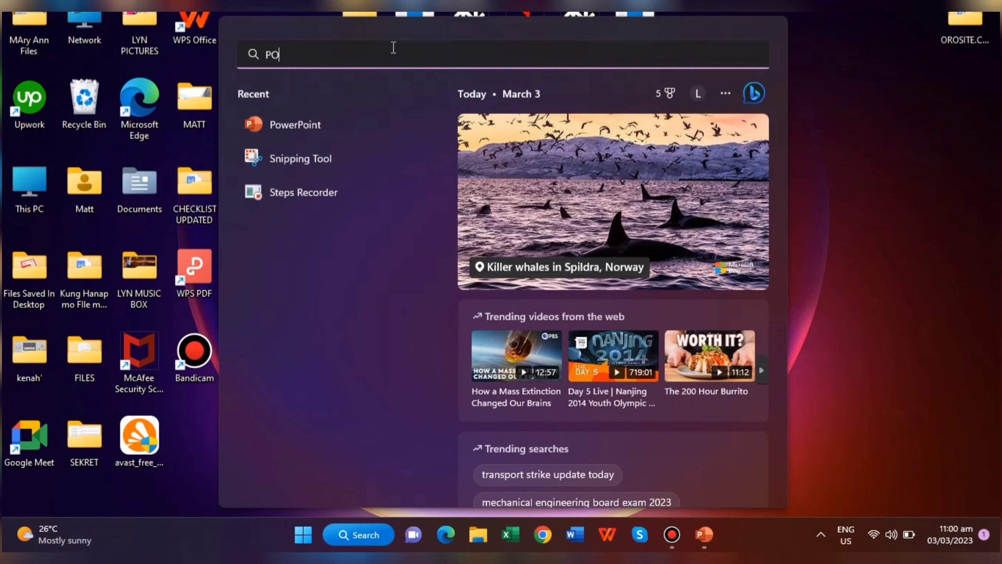
key(BackSpace)
key(BackSpace)
text(powe)
text(rpoint)
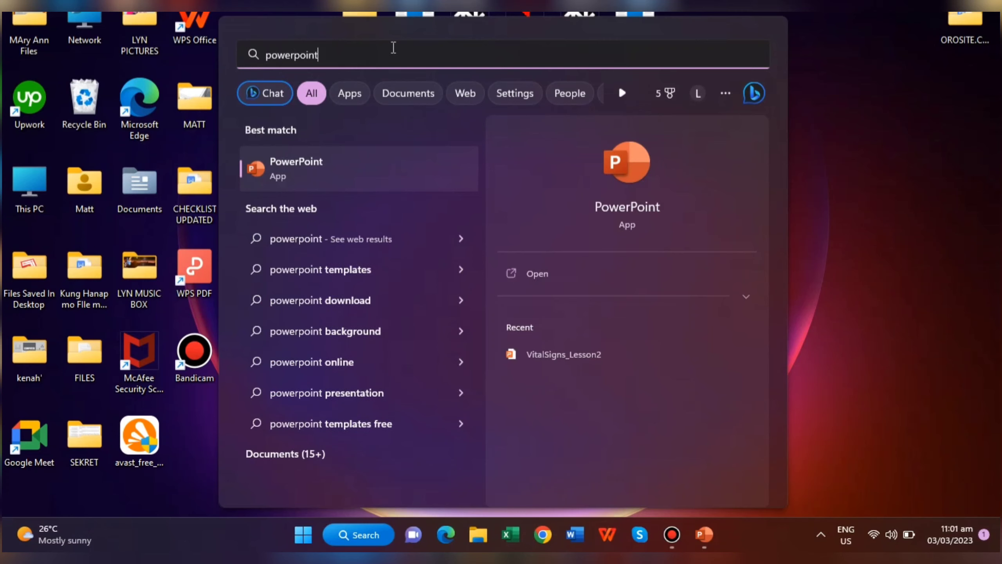
Step: Launch PowerPoint from the search results and create a blank presentation
click(305, 164)
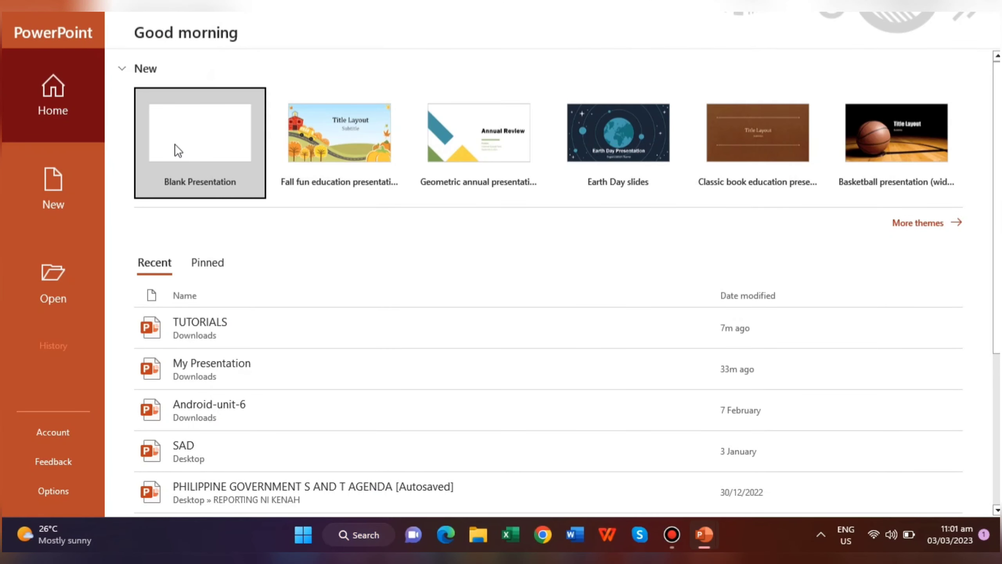
click(205, 116)
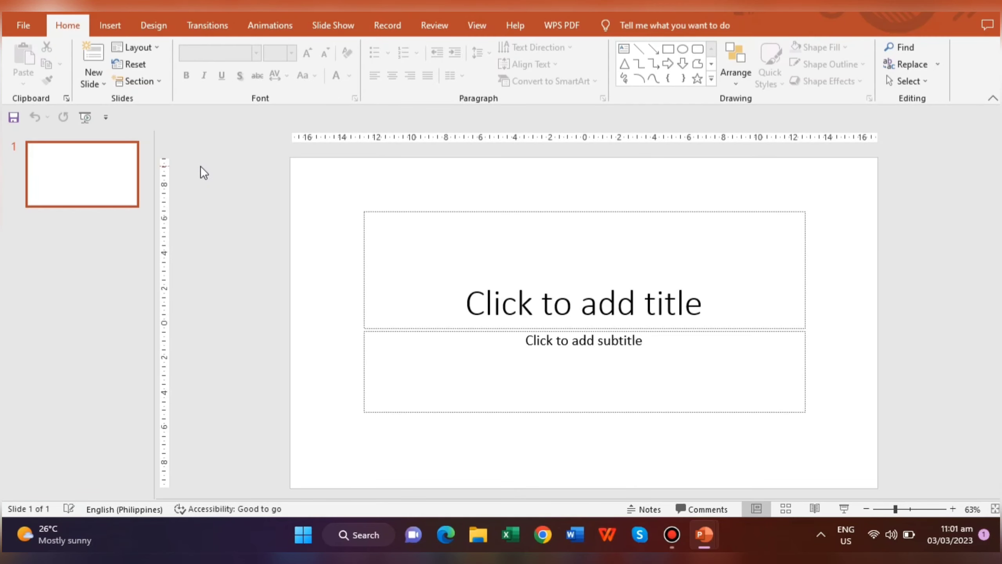
Step: Open the New Photo Album dialog from the Insert tab's Photo Album menu
click(107, 22)
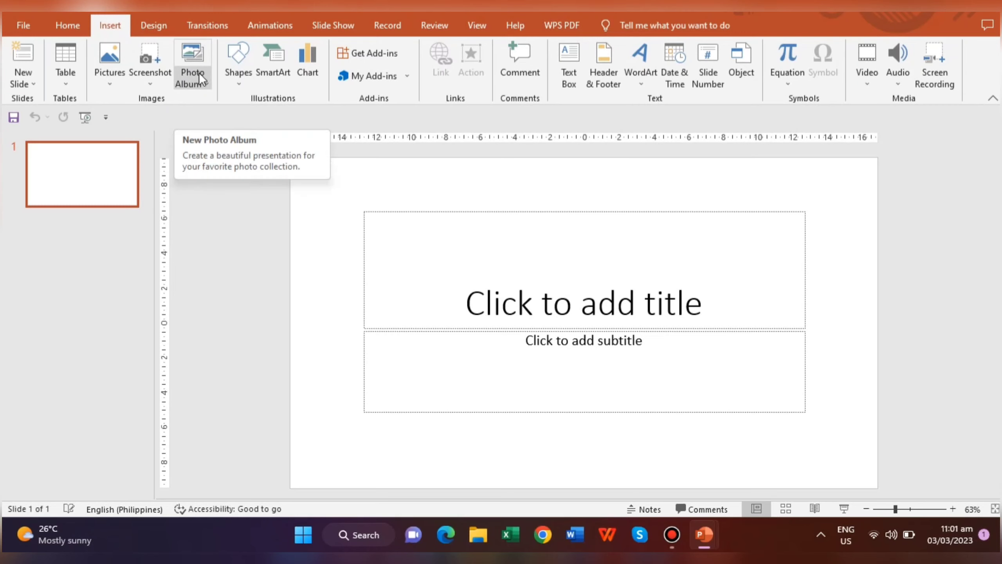
click(199, 75)
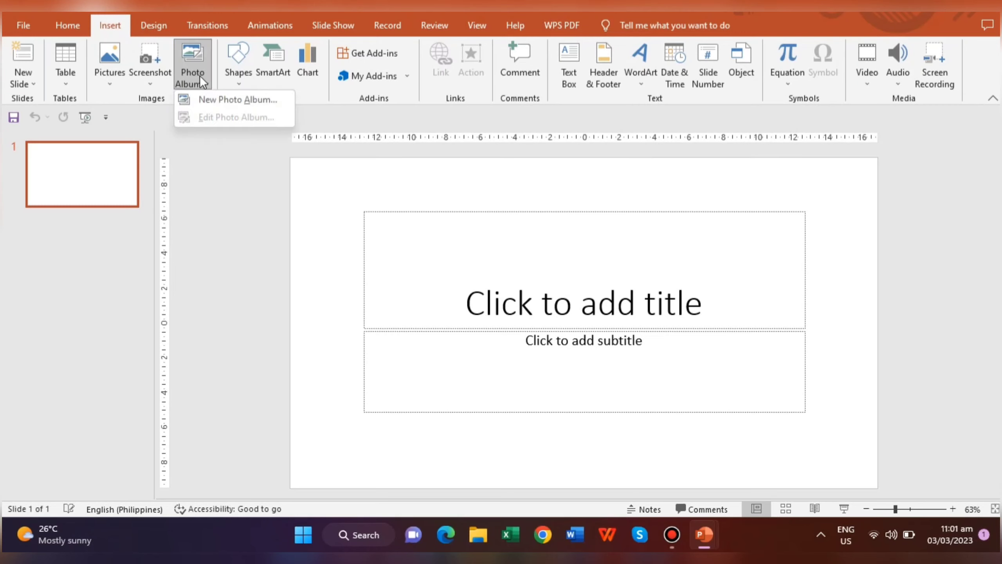
click(219, 98)
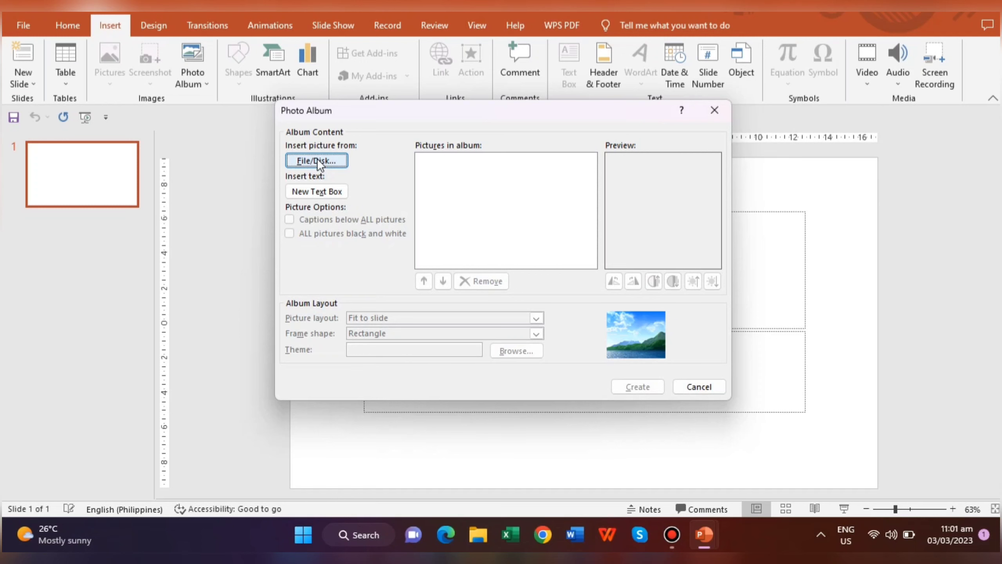
Step: Browse to Downloads > ALBUM and select all six JPG photos
click(317, 162)
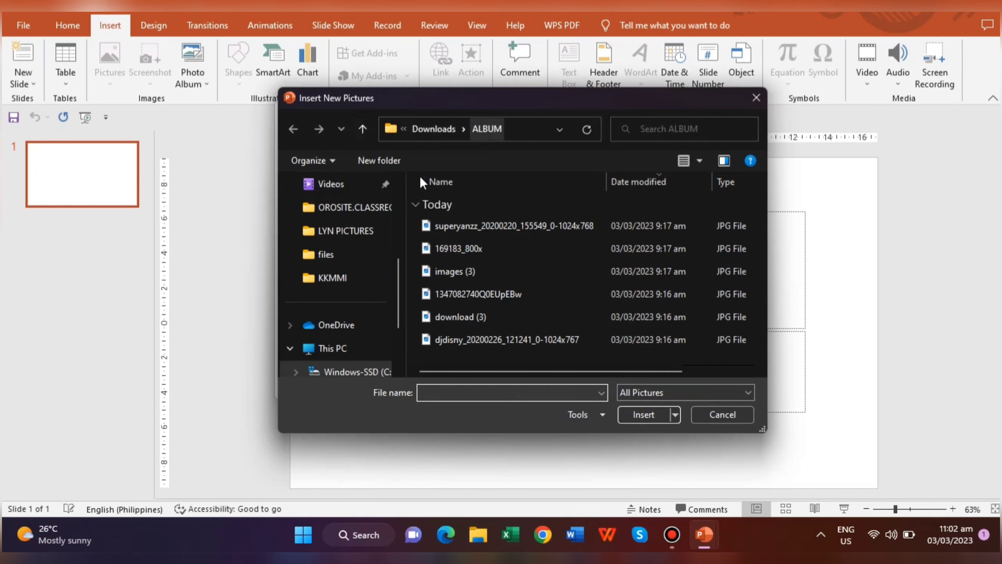
click(436, 129)
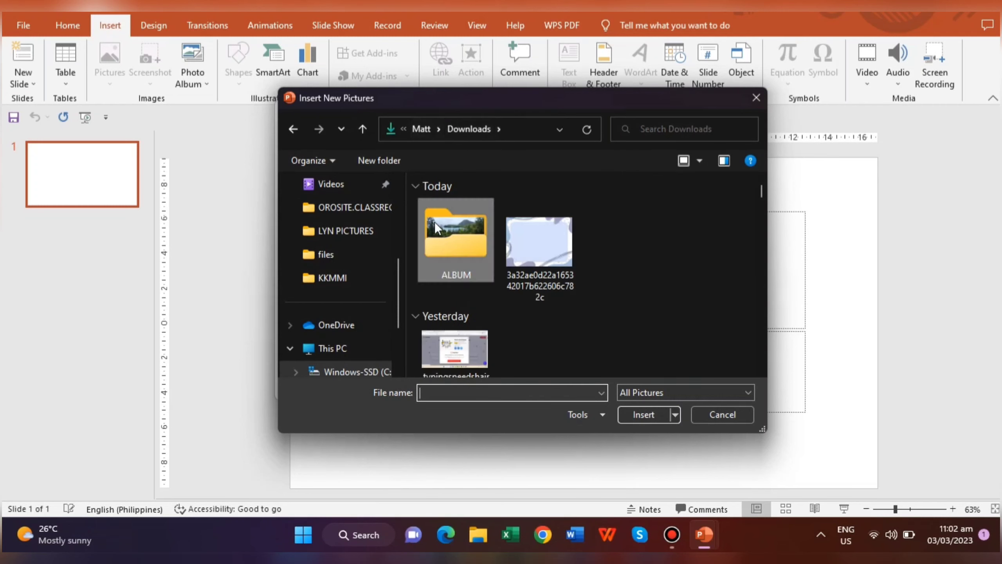
double_click(456, 236)
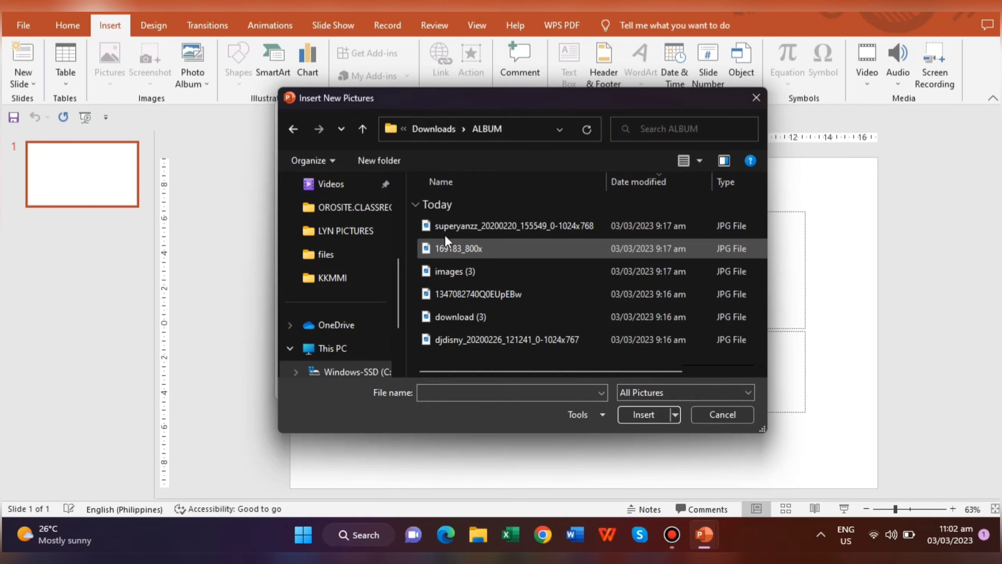
drag(445, 235, 722, 355)
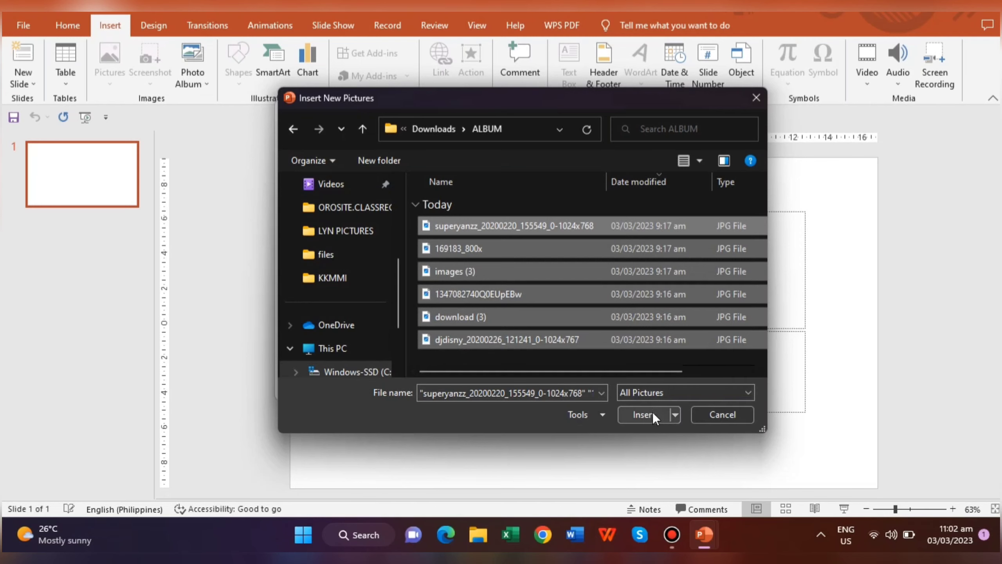
Step: Add the six photos to the album and preview several of them
click(638, 413)
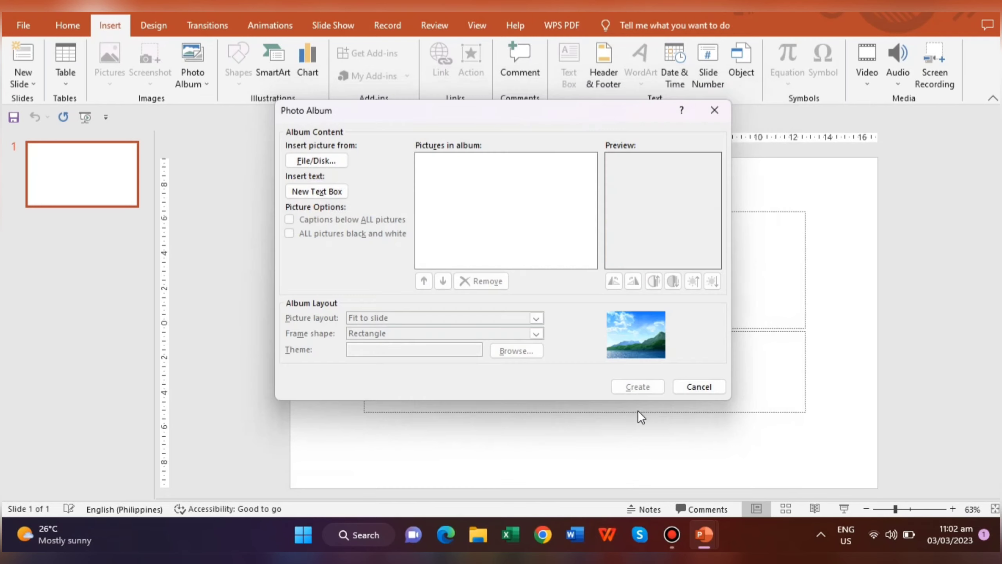
click(475, 198)
drag(470, 217, 448, 254)
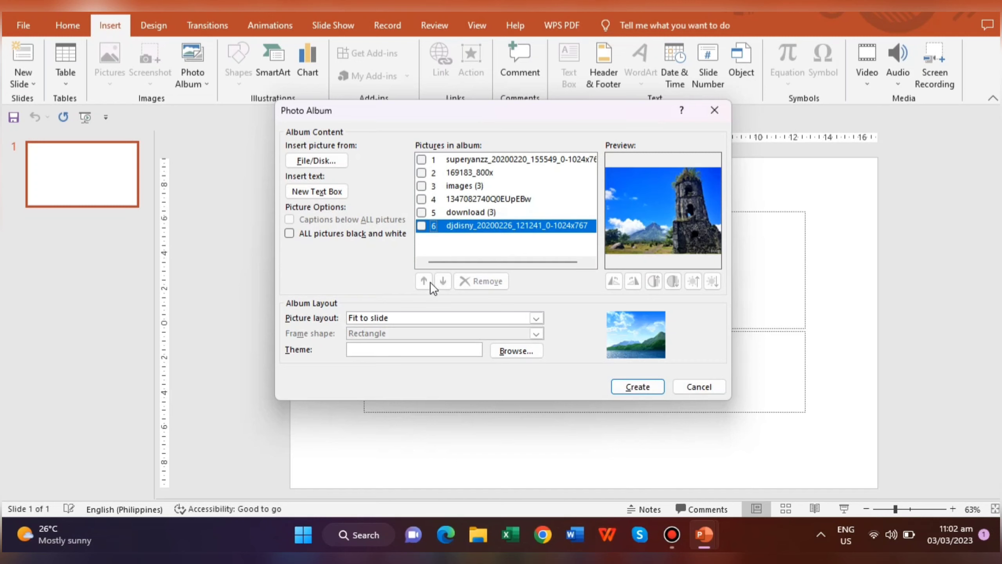
click(470, 212)
click(470, 226)
Step: Brighten the amphitheatre photo, leaving it first and in its original orientation
click(438, 159)
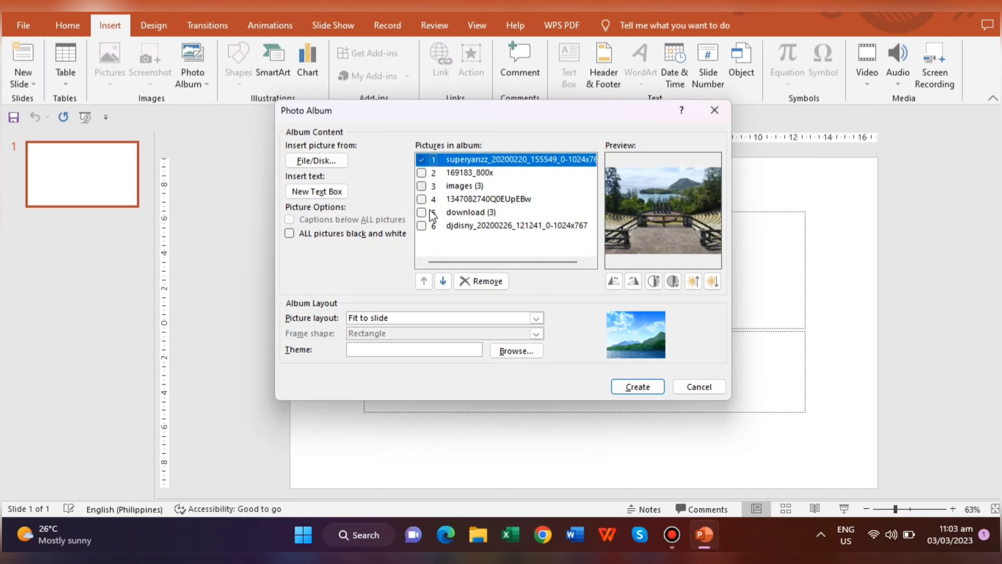
click(447, 285)
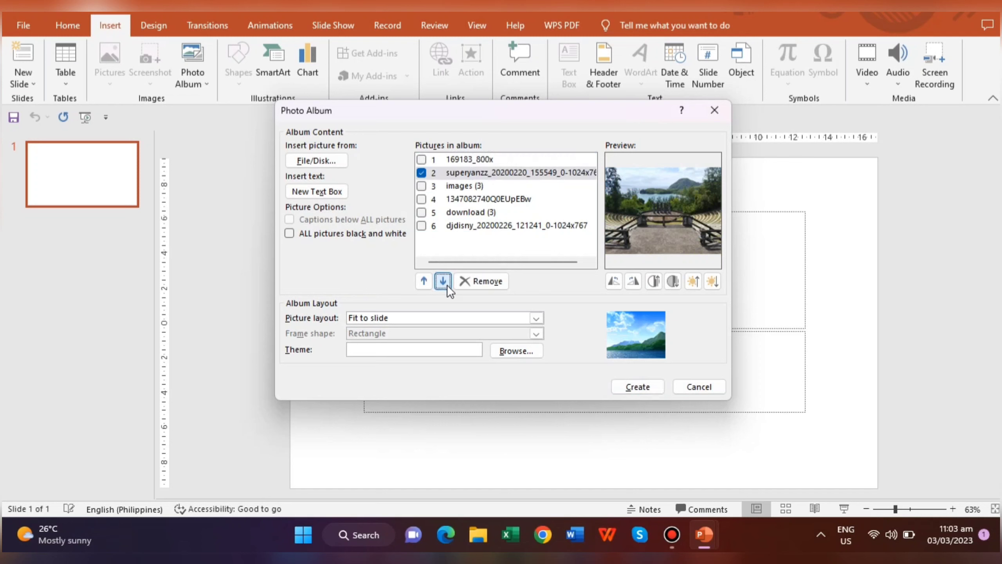
click(425, 280)
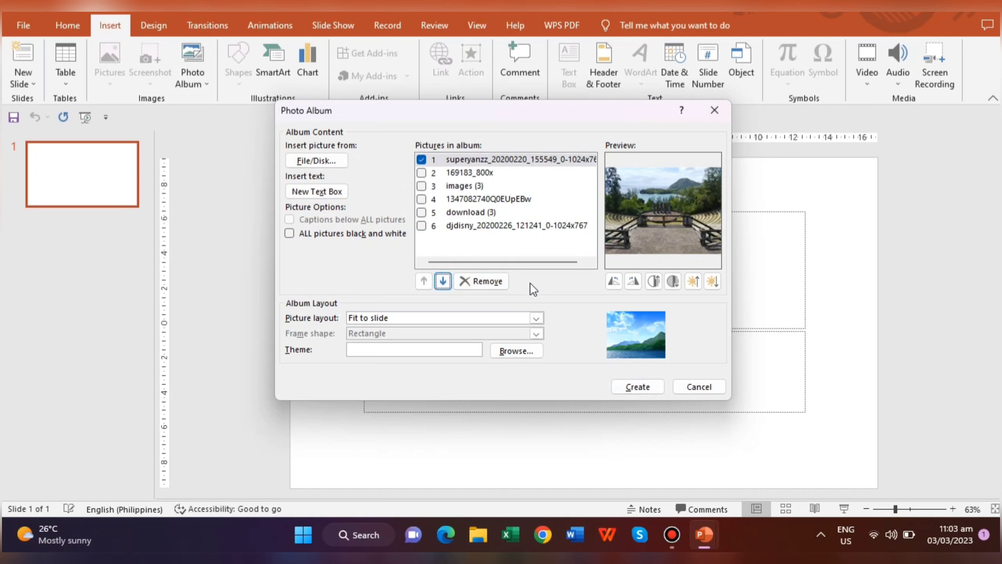
click(633, 281)
click(633, 281)
click(633, 280)
click(692, 281)
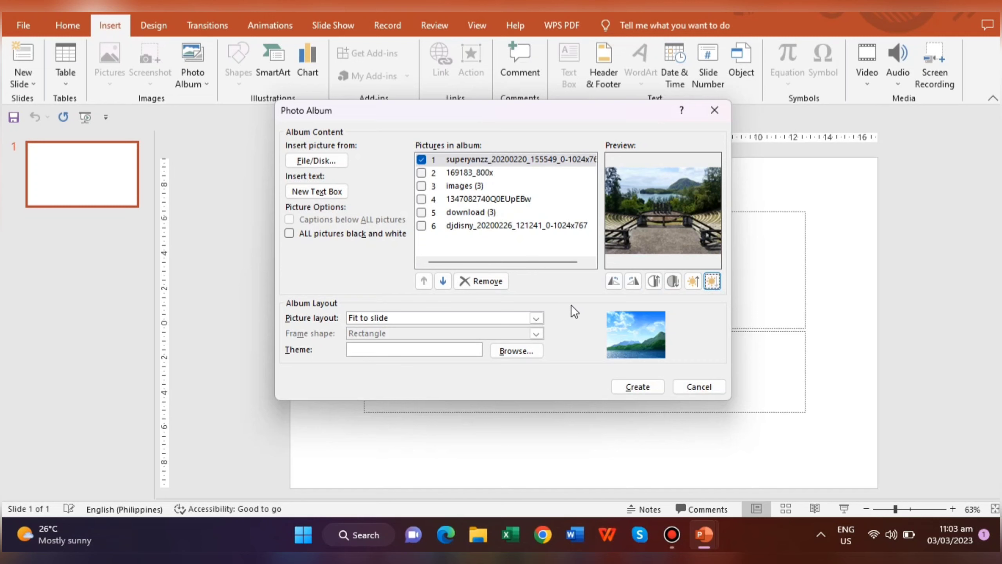
Step: Set the picture layout back to Fit to slide
click(538, 317)
click(439, 330)
key(Up)
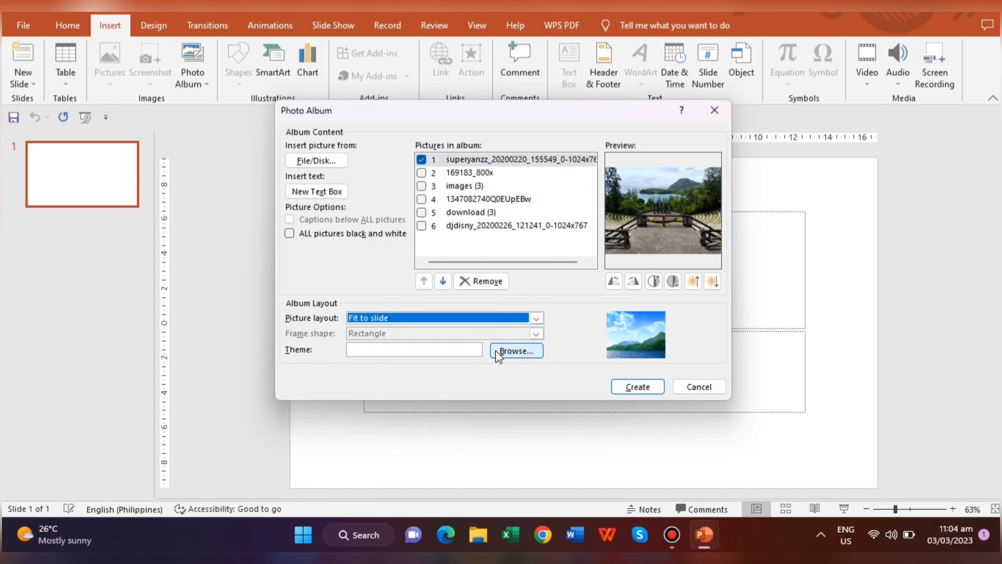
click(514, 351)
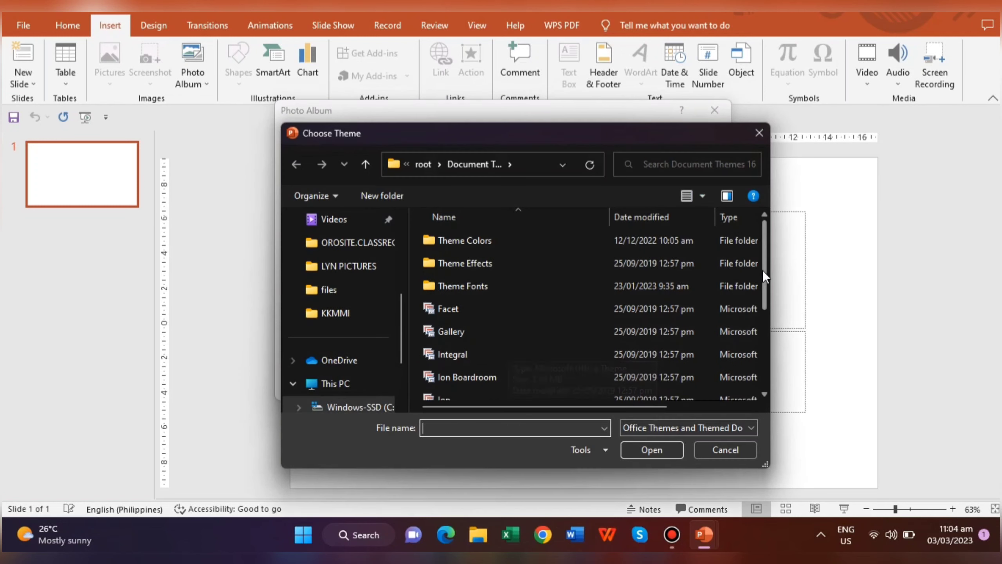
mouse_move(763, 270)
mouse_down()
mouse_move(771, 323)
mouse_move(773, 257)
mouse_move(764, 319)
mouse_up()
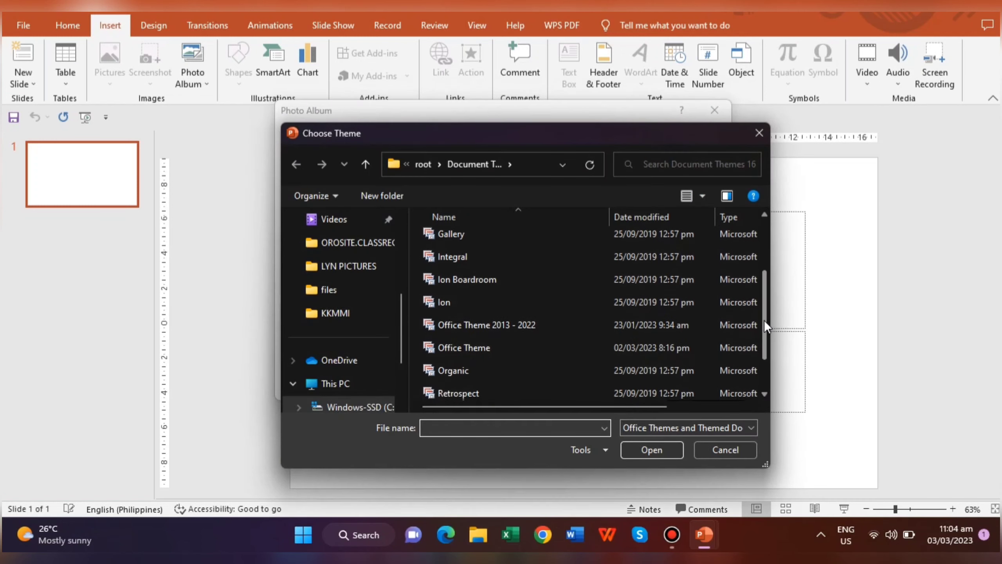
click(726, 449)
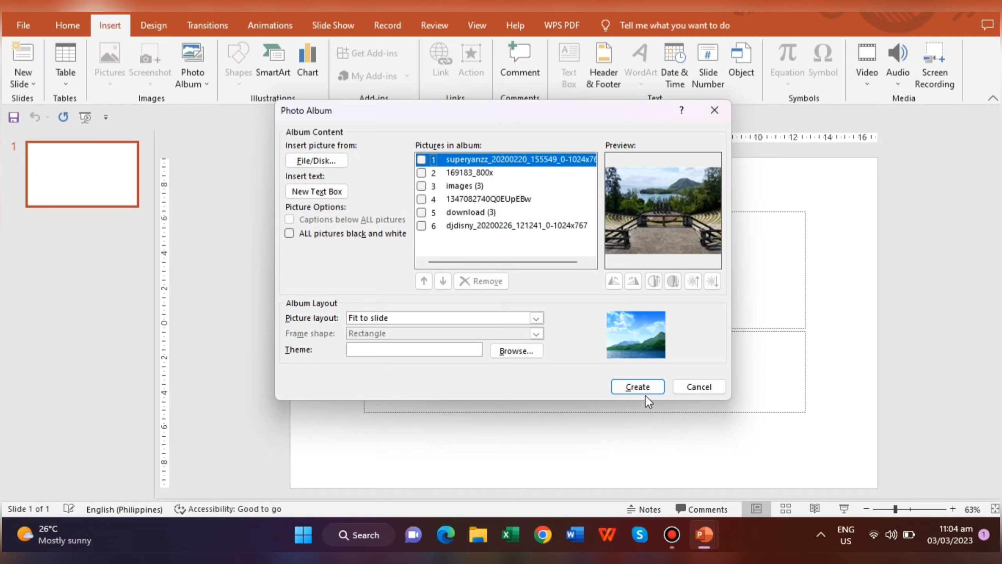
Step: Create the 7-slide album and check the black 'Photo Album' by Loki title slide
click(638, 387)
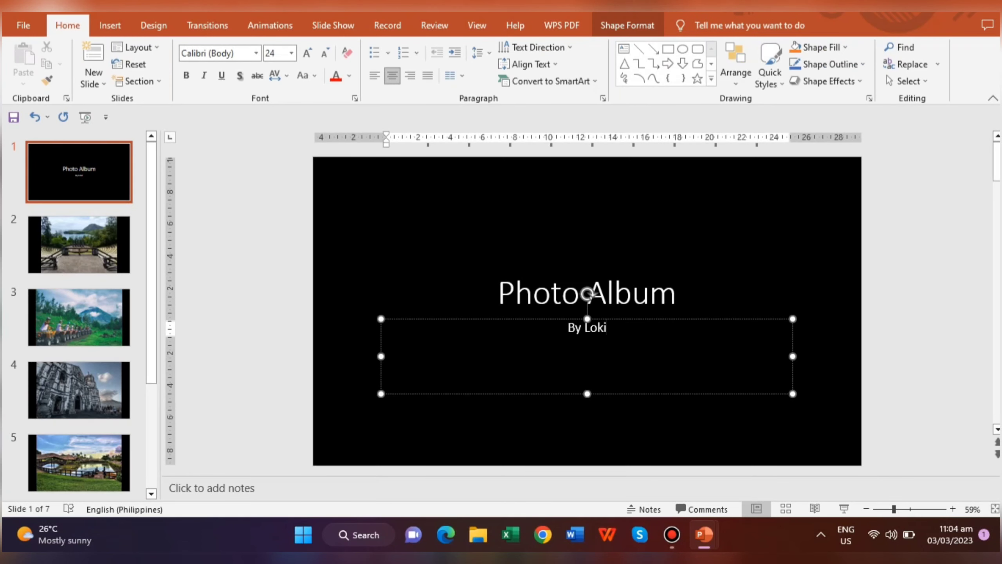
click(603, 238)
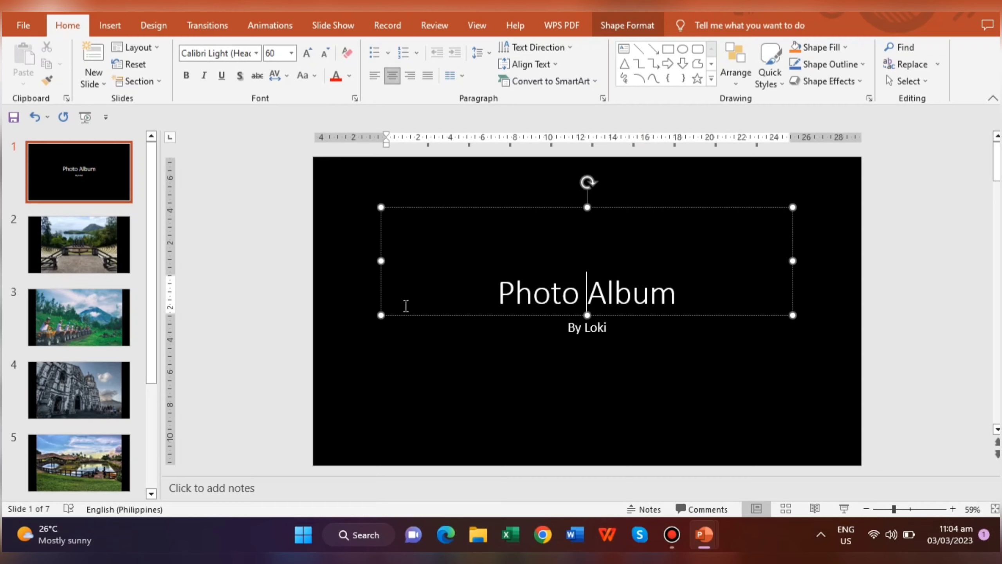
click(348, 301)
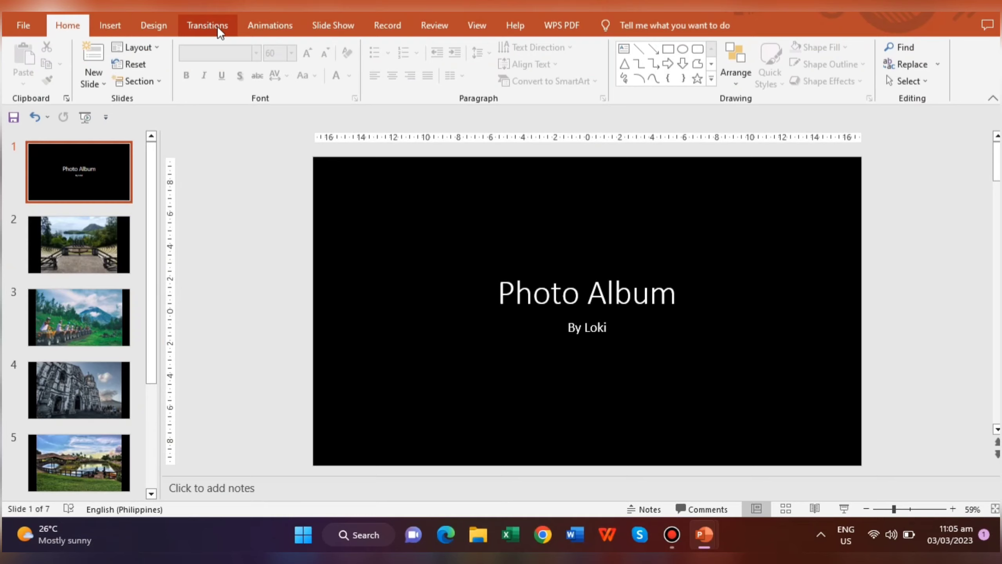
Step: Apply a 03.00 duration to all slides and turn off On Mouse Click advance
click(208, 25)
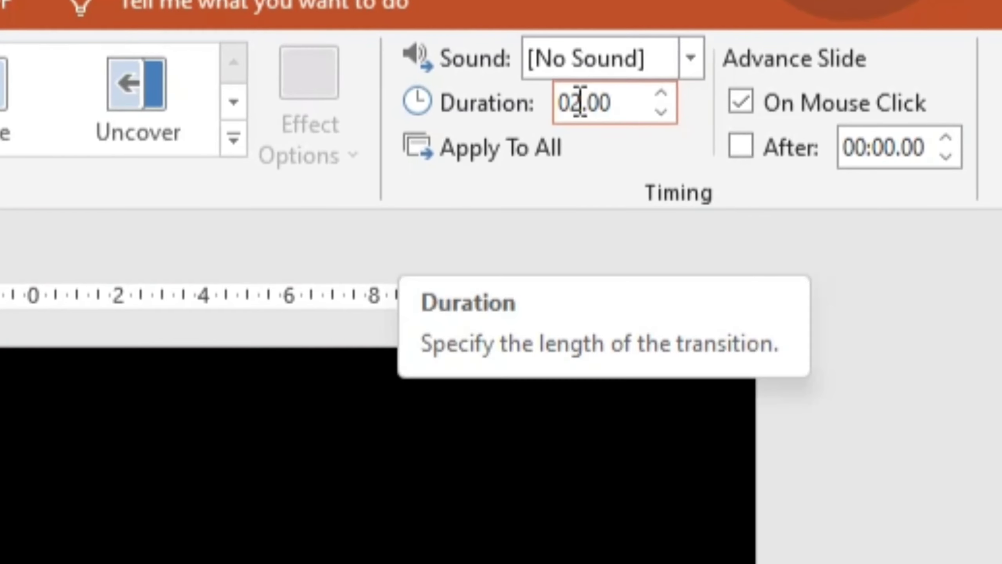
double_click(799, 65)
click(581, 102)
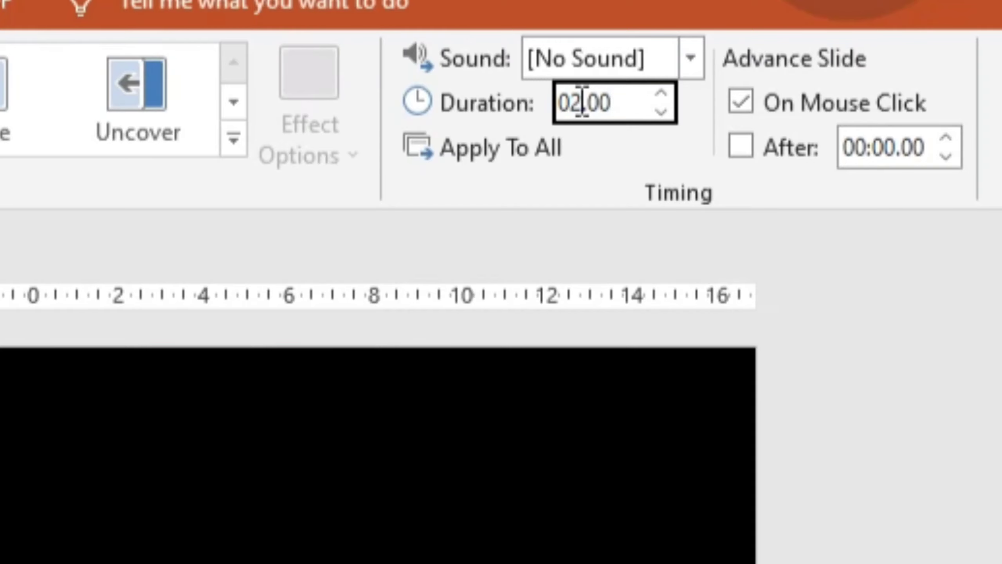
key(BackSpace)
text(3)
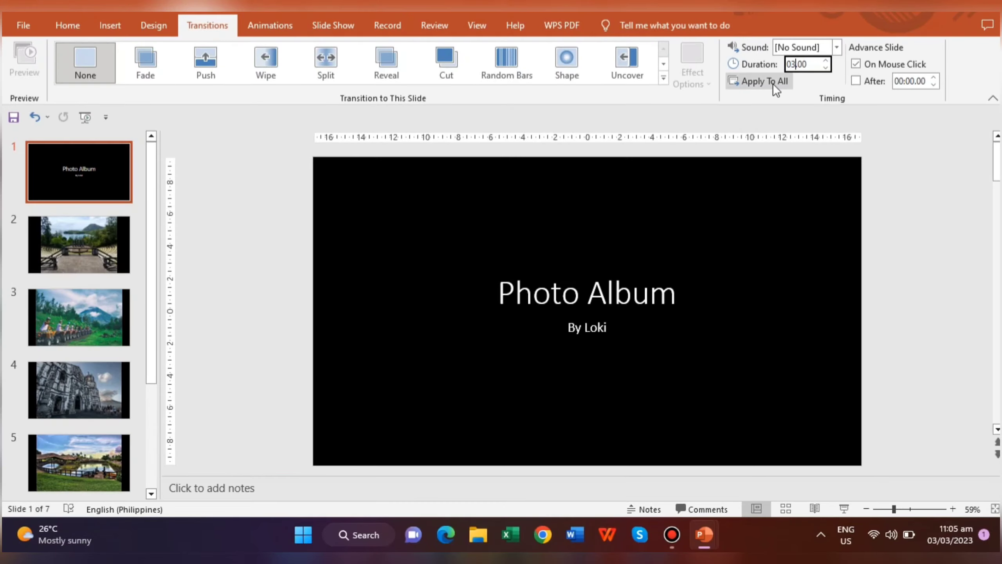
click(773, 83)
click(856, 65)
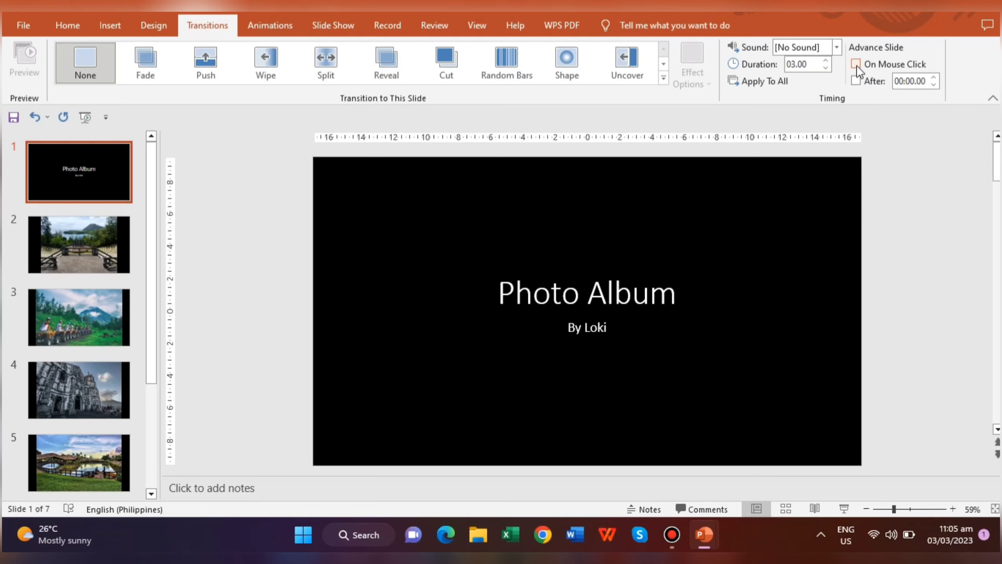